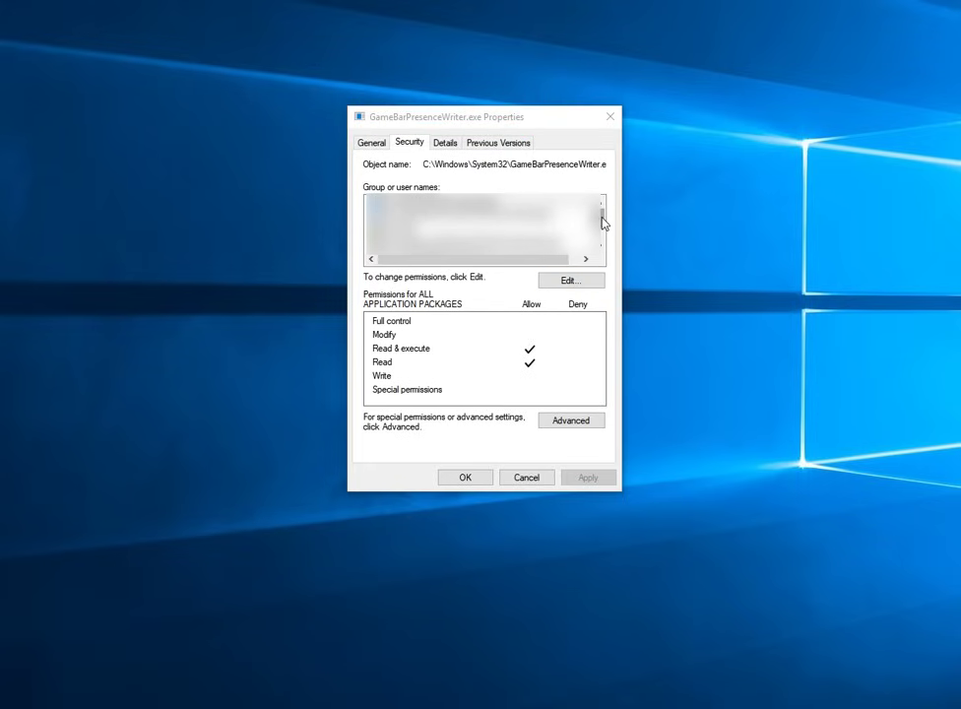
- Change the owner of GameBarPresenceWriter.exe from TrustedInstaller to the personal user account and apply the change
mouse_move(602, 218)
mouse_down()
mouse_move(604, 234)
mouse_move(603, 218)
mouse_up()
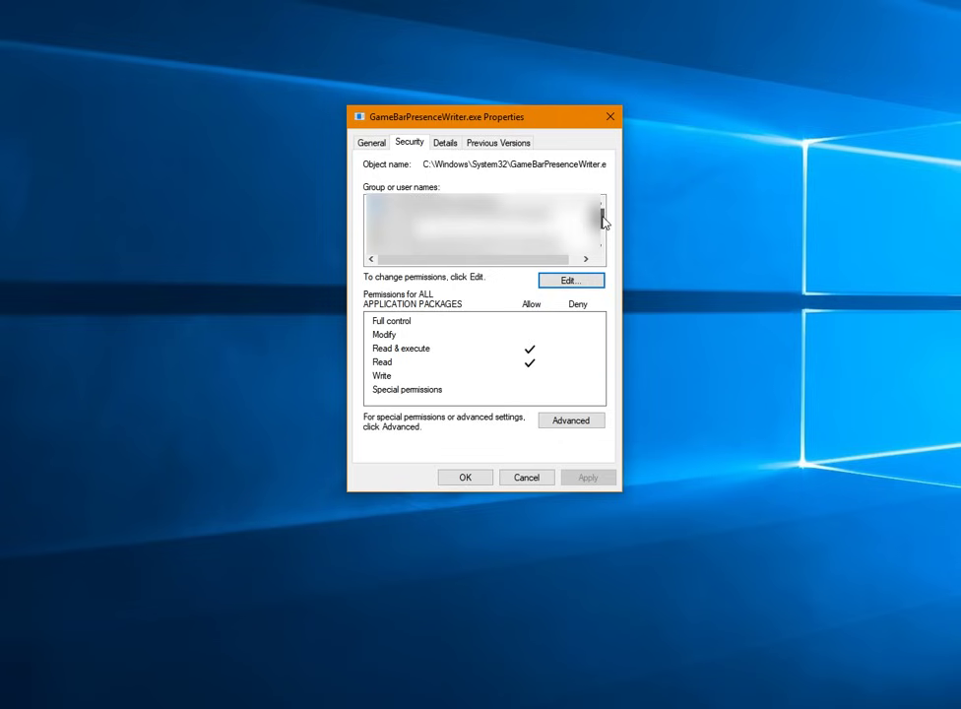
click(573, 423)
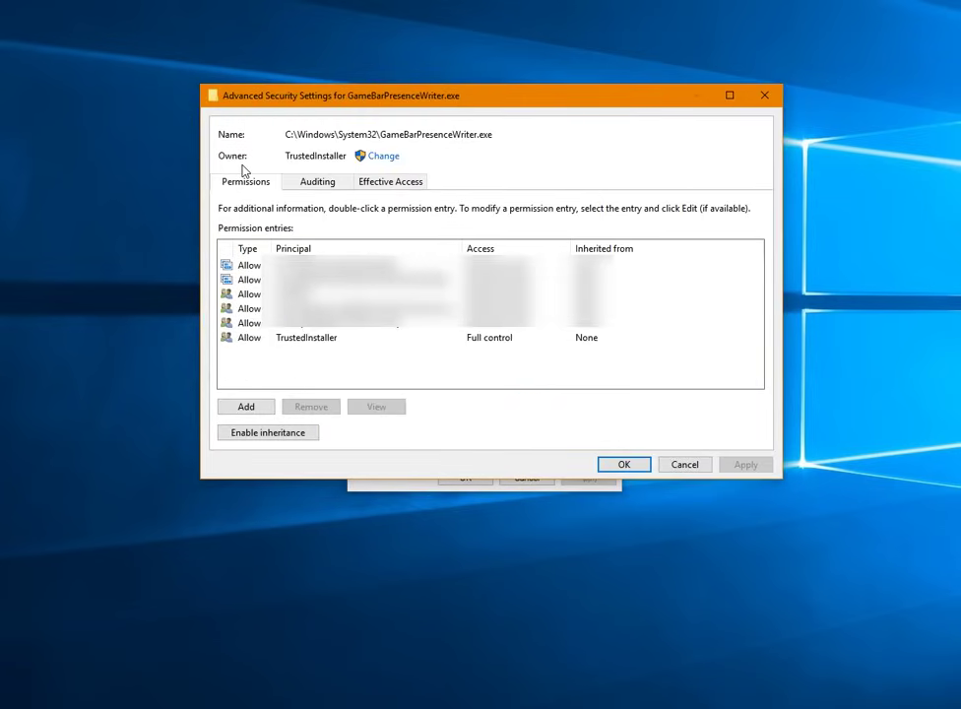
drag(214, 153, 401, 169)
click(384, 157)
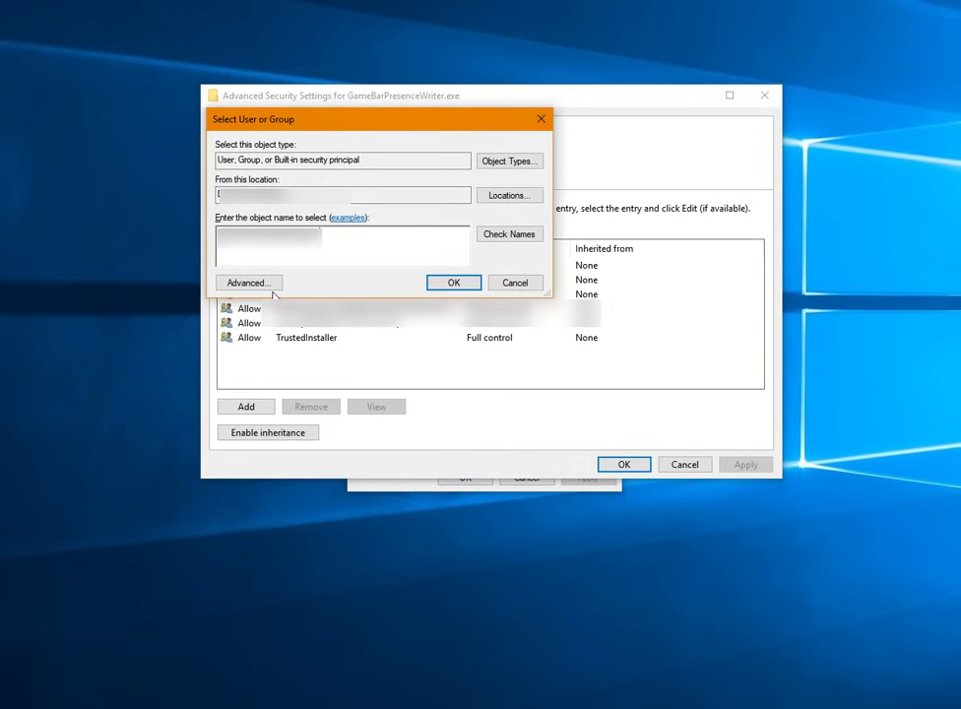
click(453, 283)
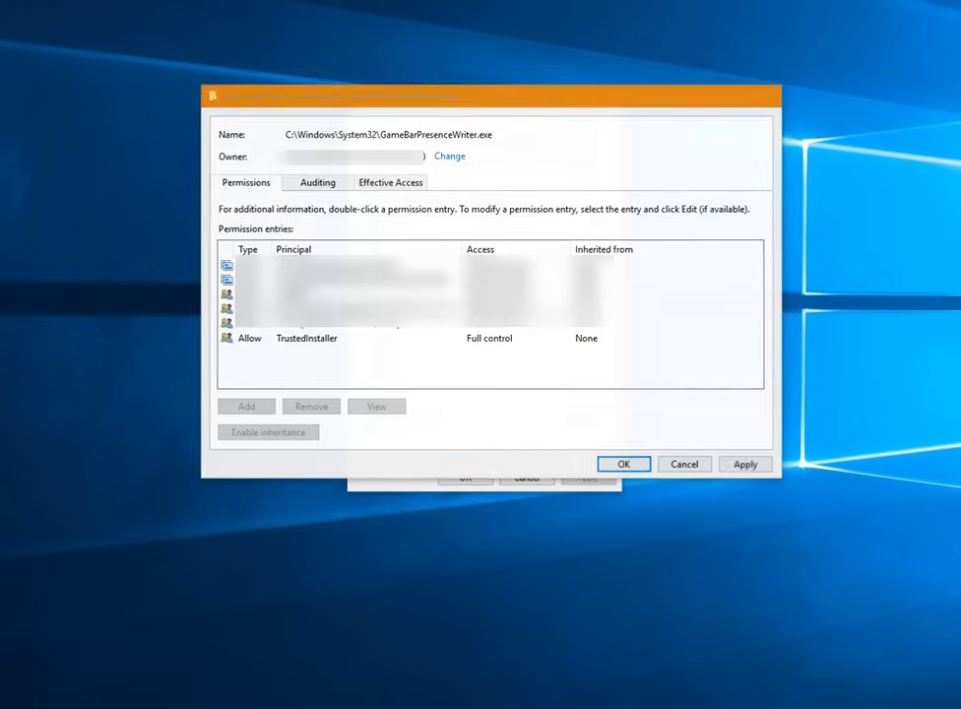
click(750, 465)
click(614, 351)
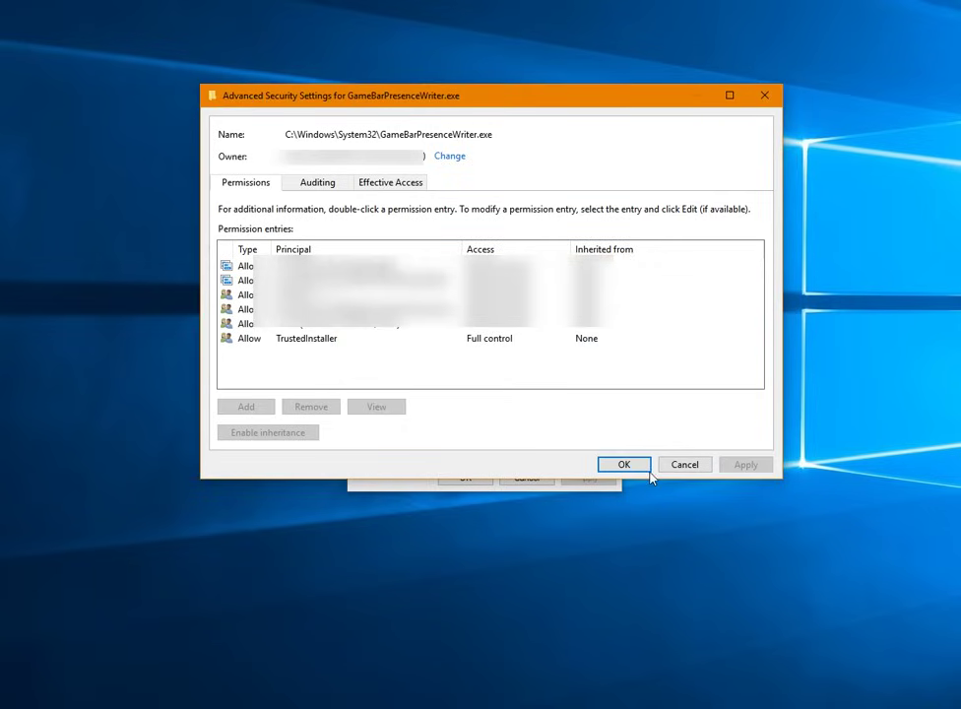
click(624, 465)
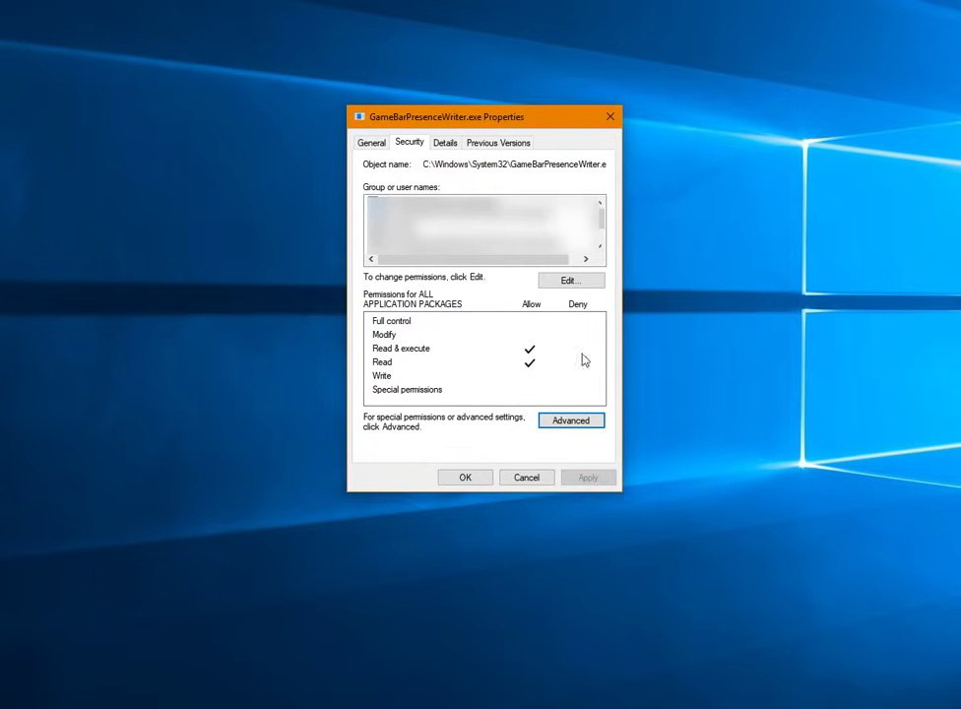
- Add an Allow permission entry for the personal user account with Full control over GameBarPresenceWriter.exe and apply it
click(578, 421)
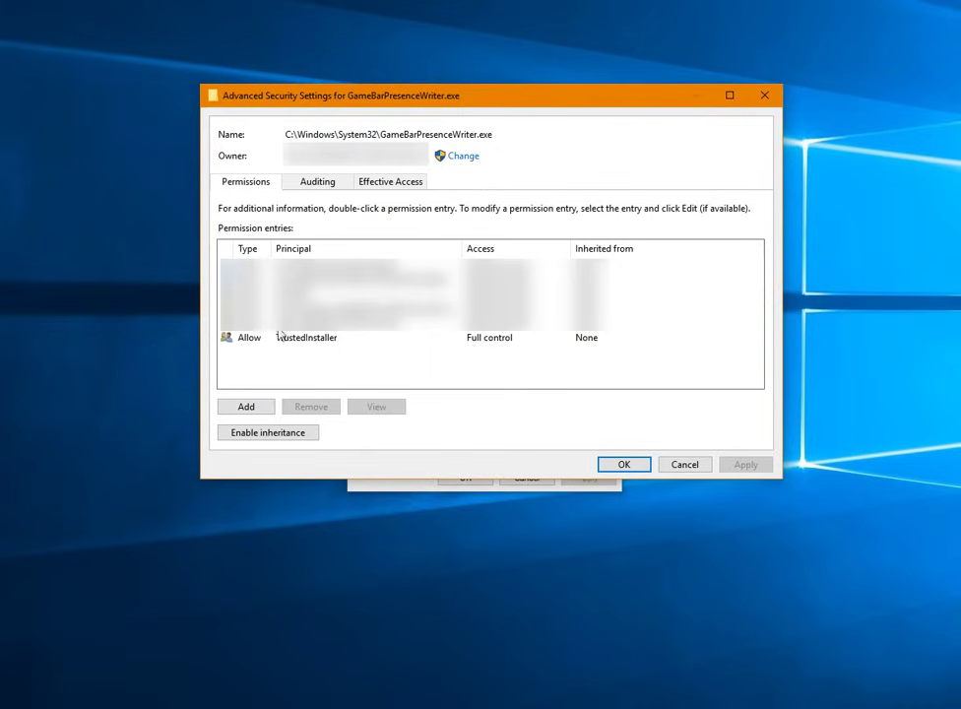
click(262, 411)
click(231, 111)
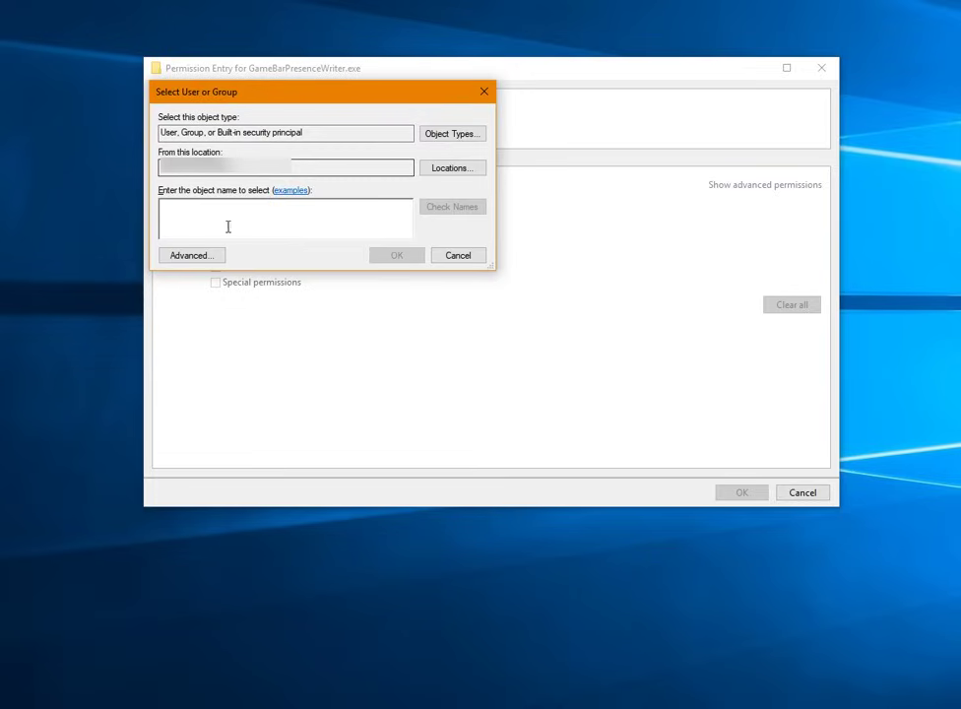
text(username)
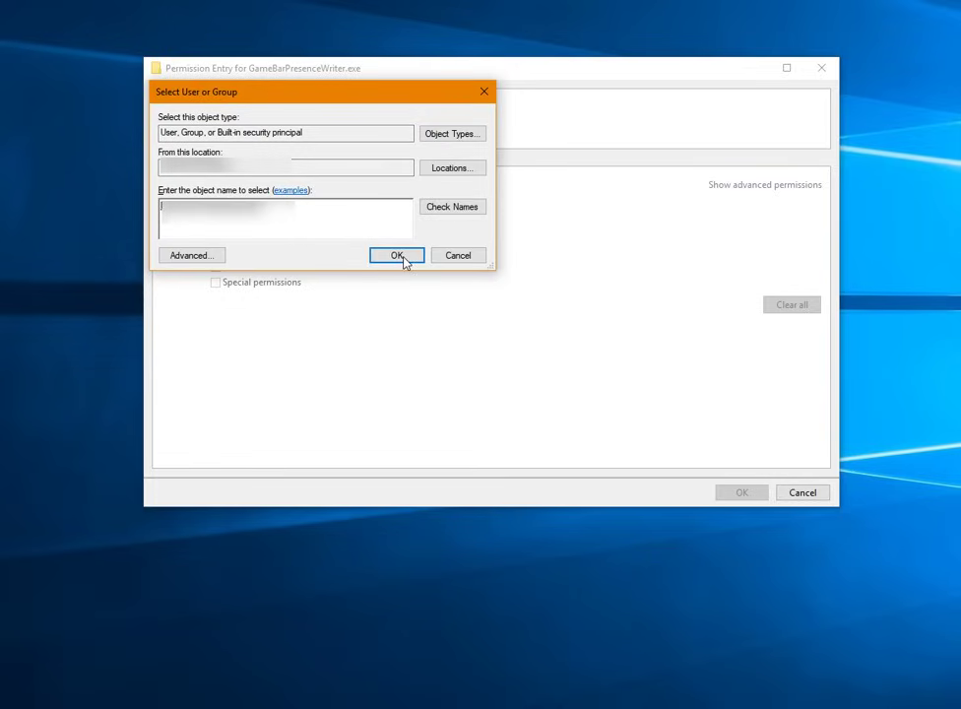
click(402, 258)
click(216, 202)
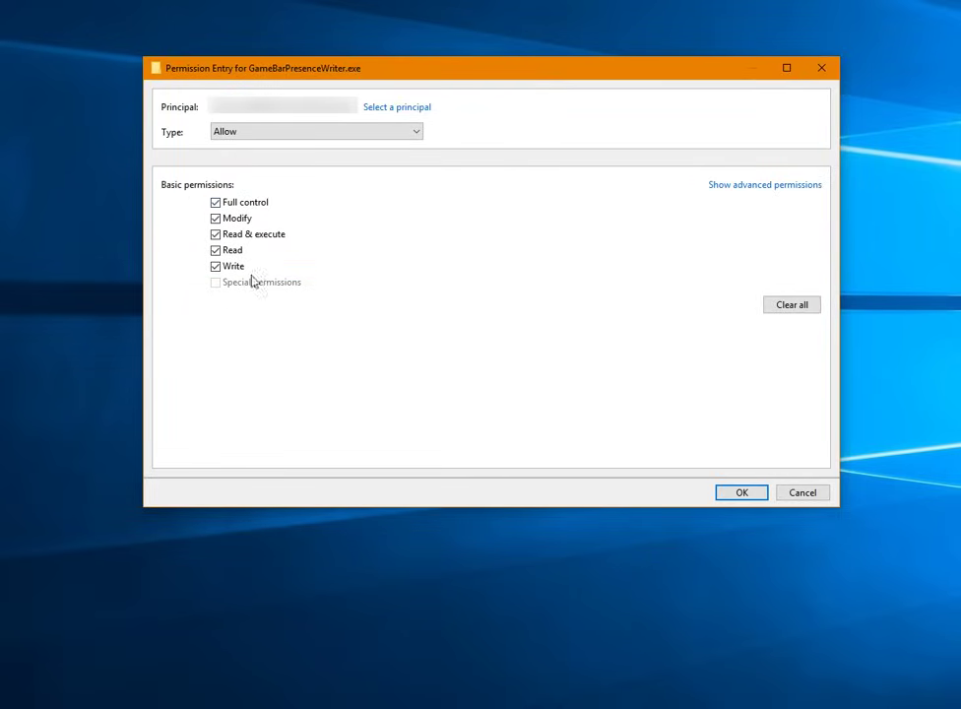
click(738, 492)
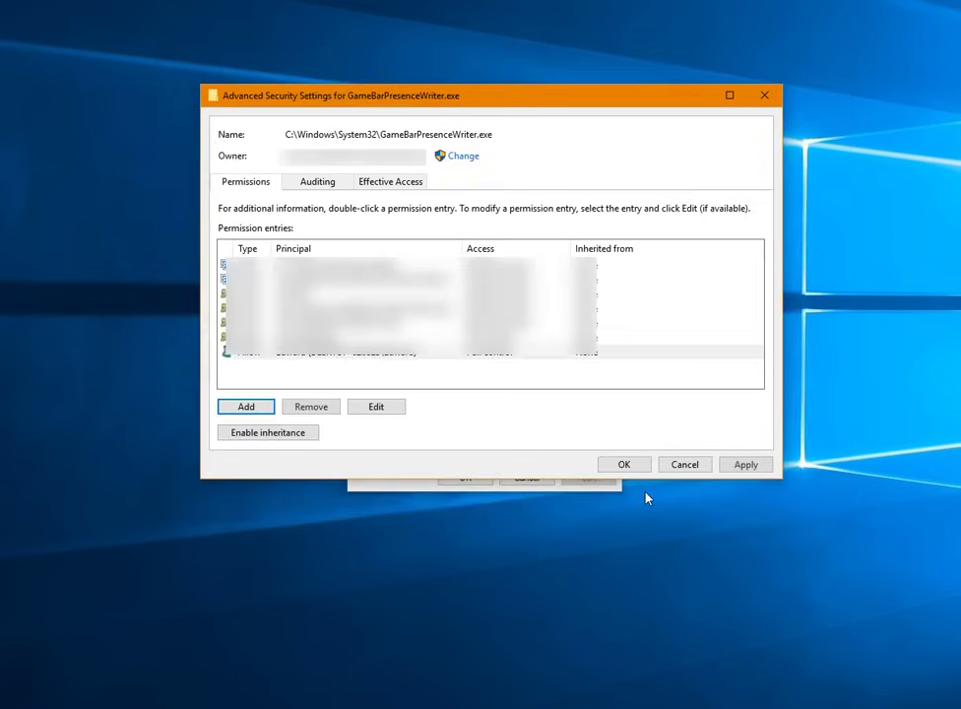
click(746, 466)
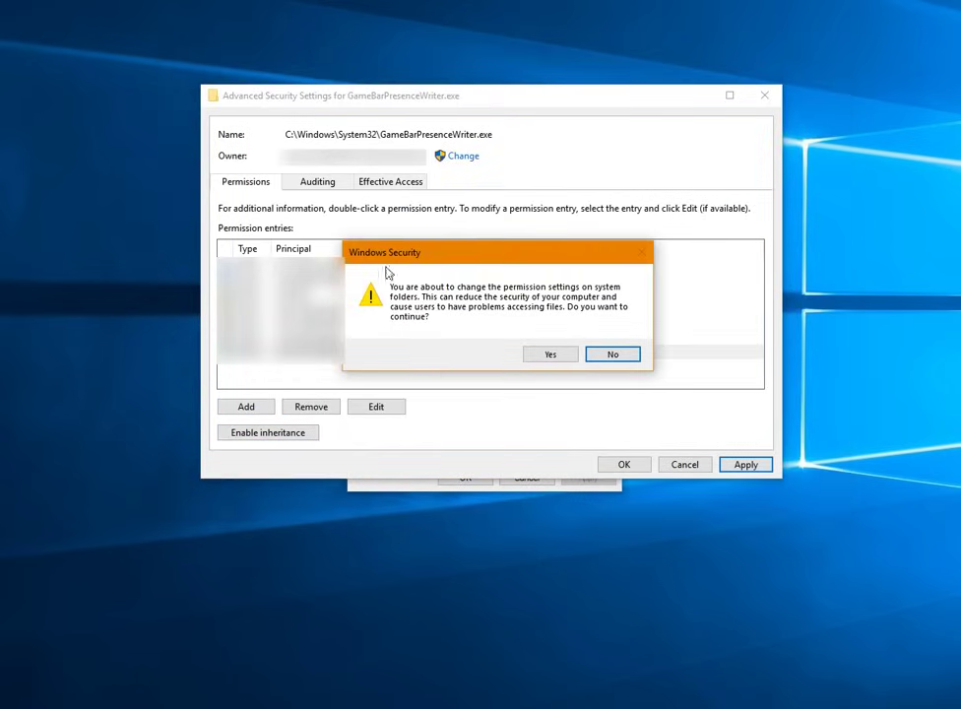
click(550, 356)
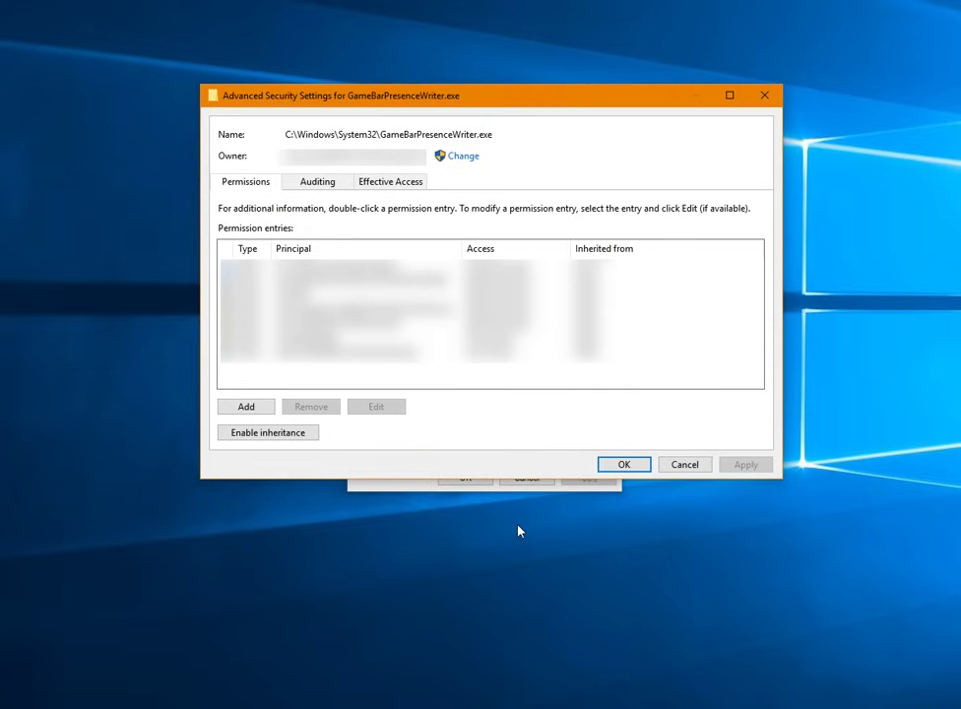
click(626, 465)
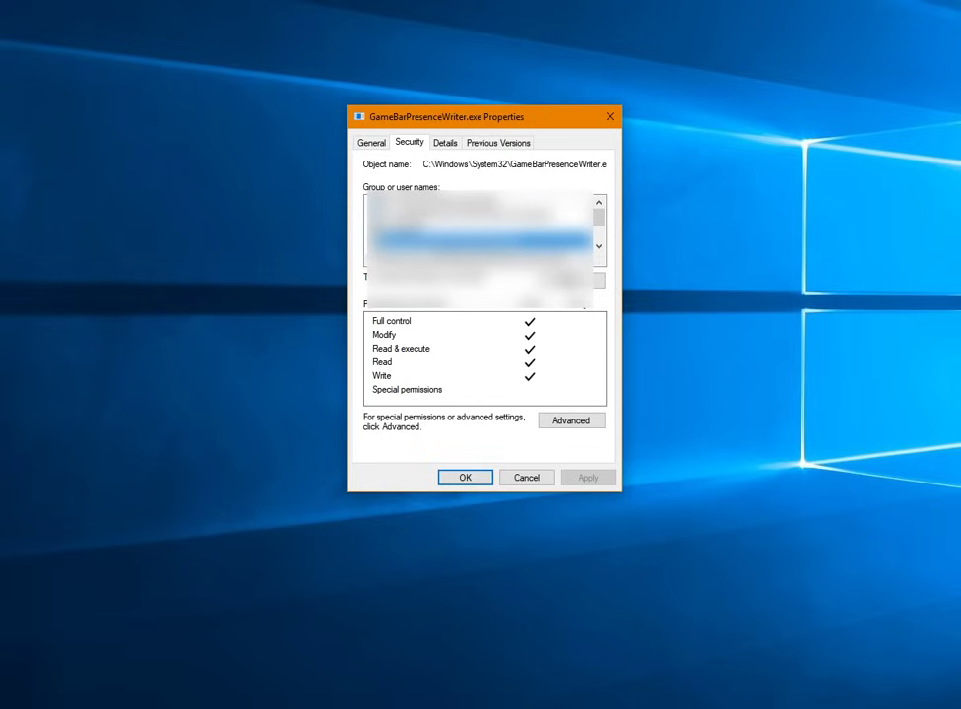
- Select NT Service\TrustedInstaller as the new owner of GameBarPresenceWriter.exe, checking the name and using a backslash as separator
click(568, 431)
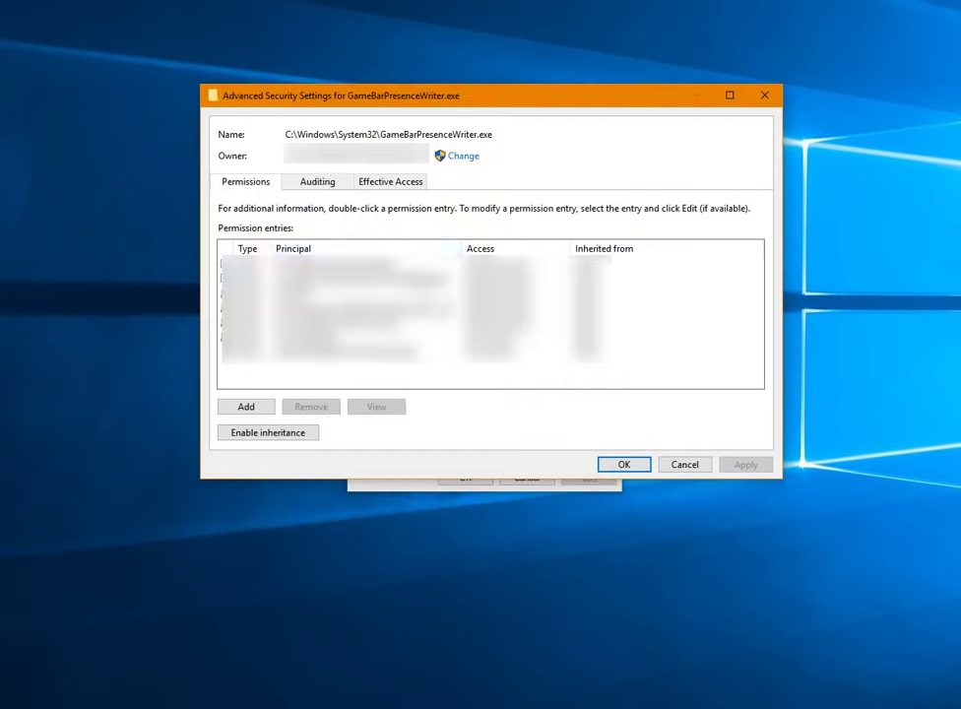
click(459, 157)
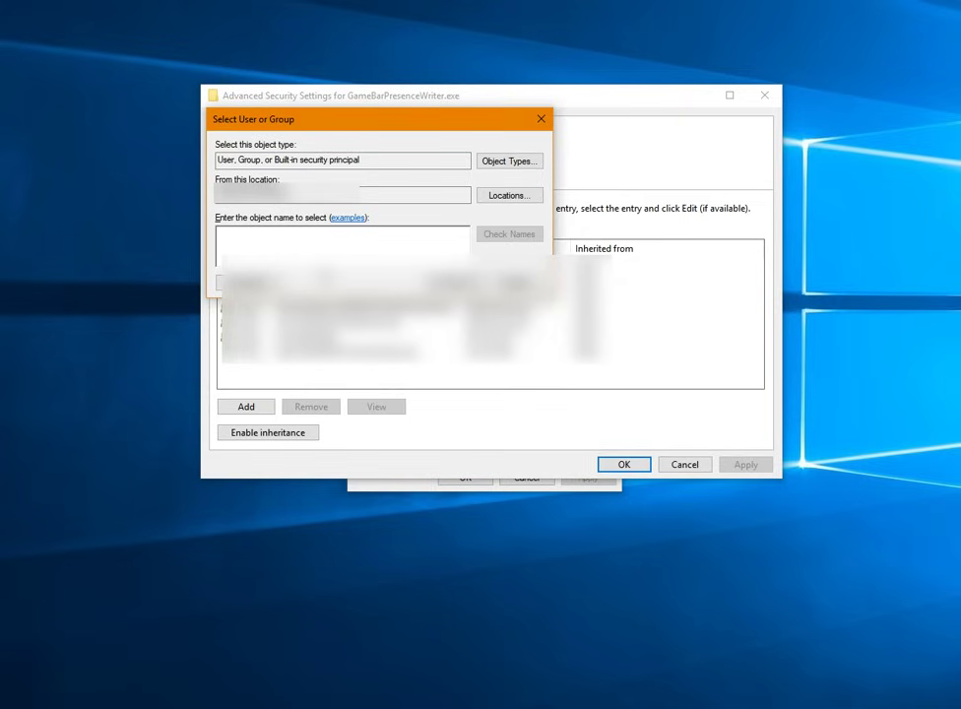
text(NT Service/TrustedInstaller)
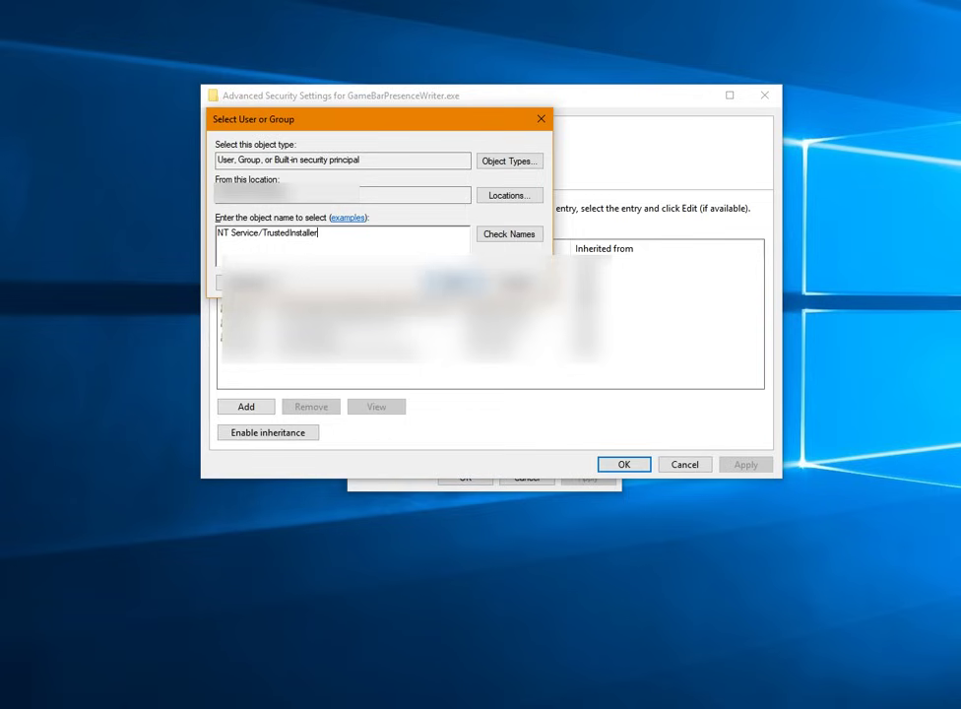
click(510, 237)
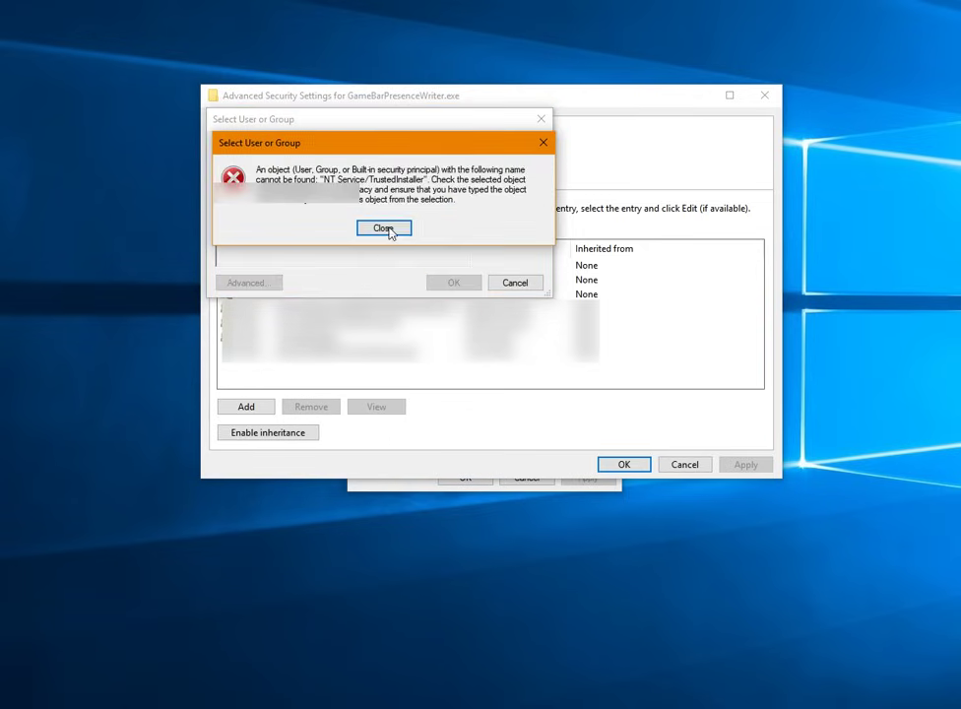
click(384, 228)
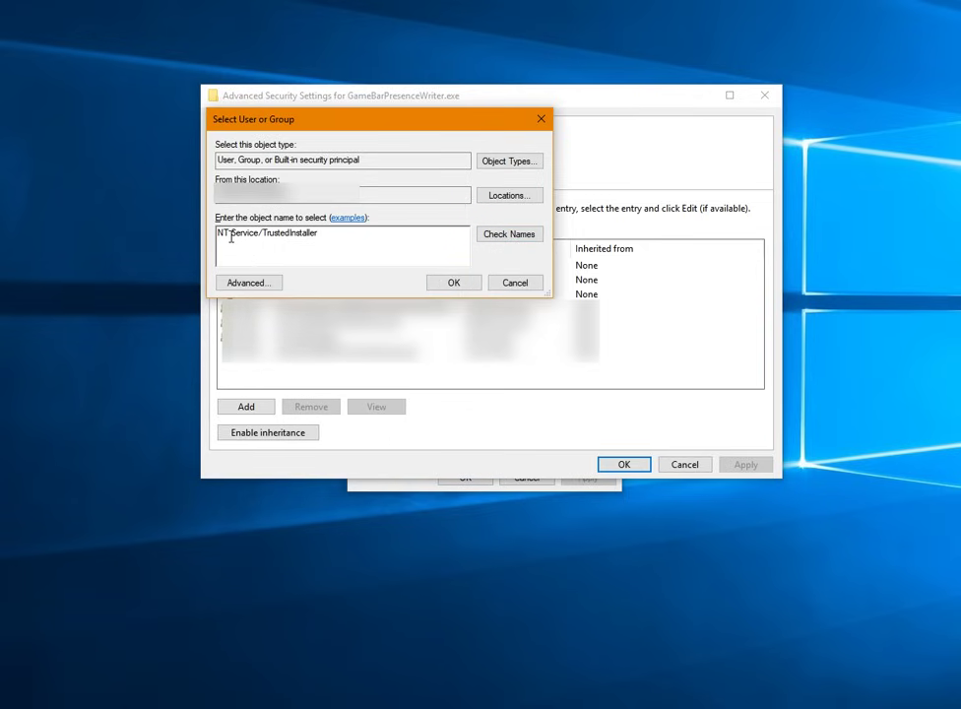
key(BackSpace)
text(\)
key(alt+c)
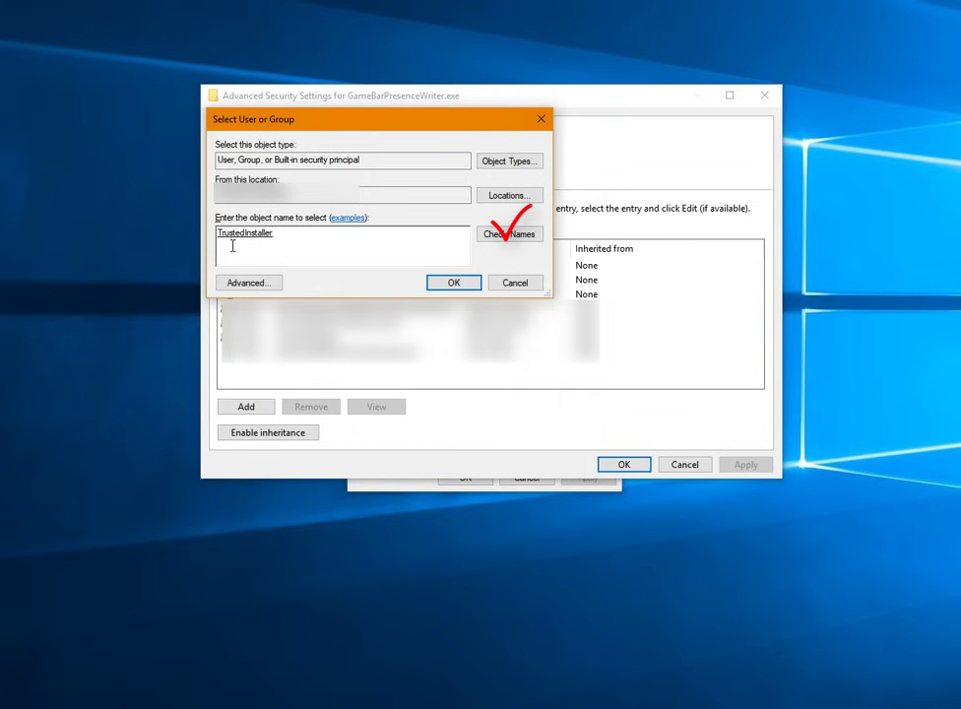
click(461, 284)
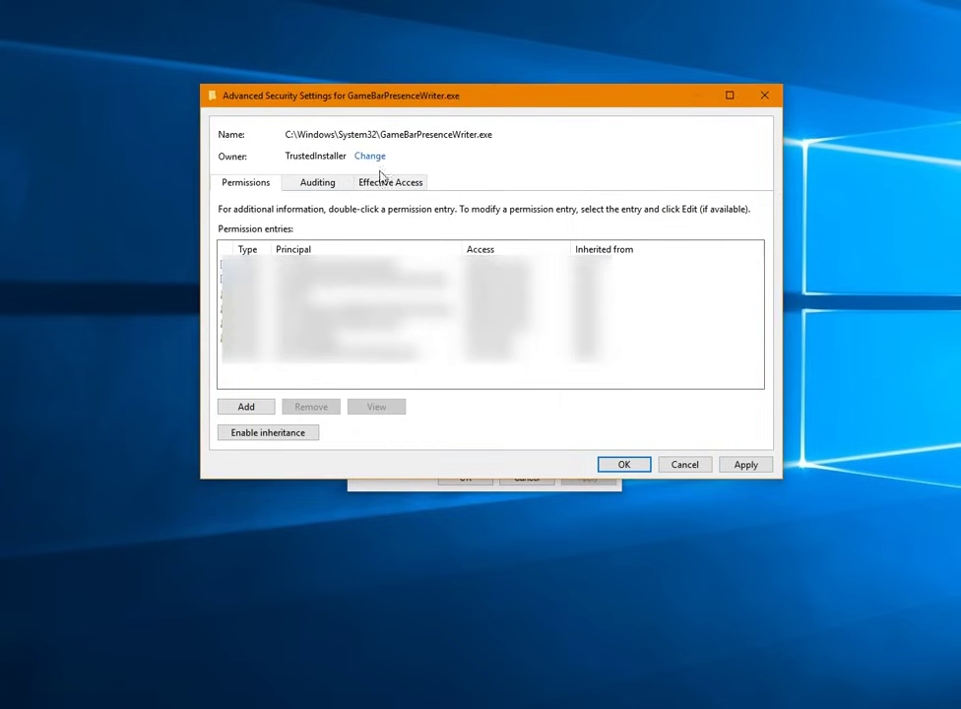
- Apply the ownership change and reopen the file's advanced security settings to check the owner
click(747, 466)
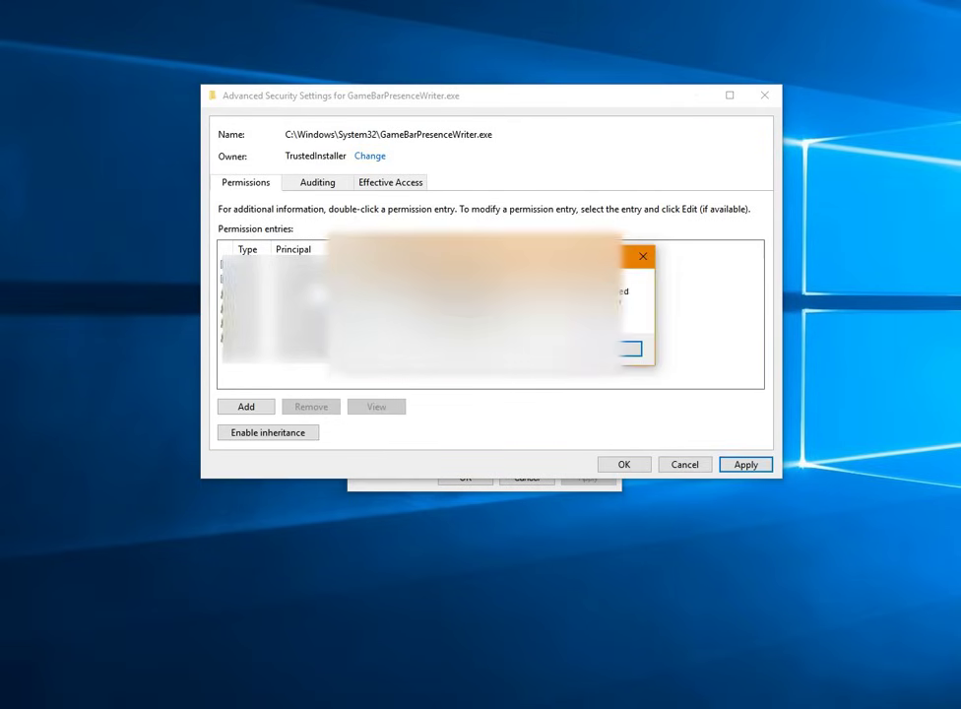
key(Return)
click(624, 463)
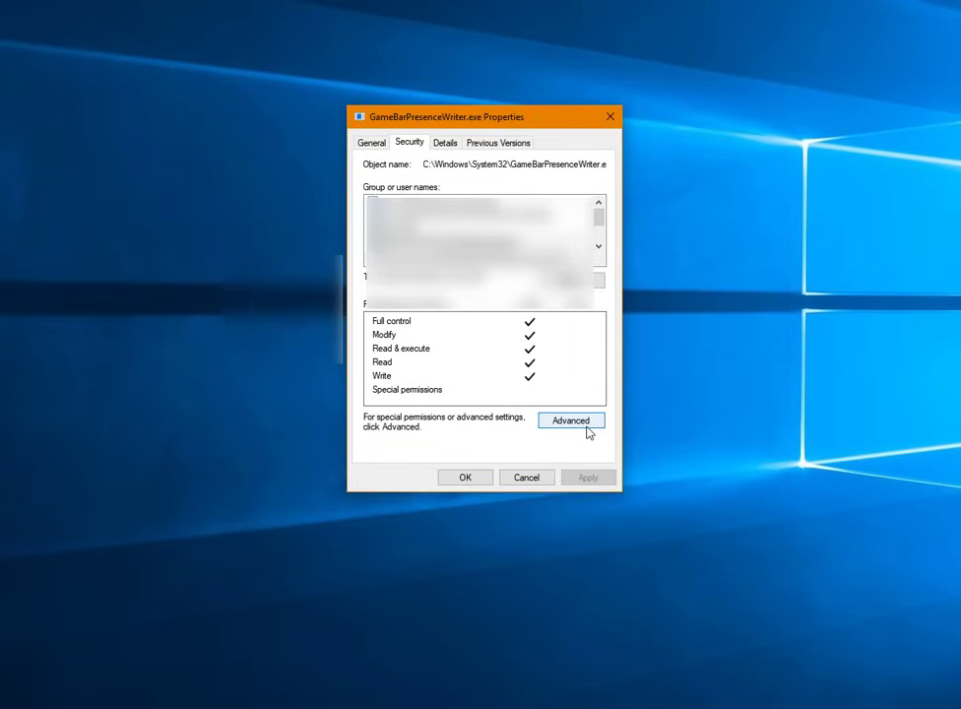
click(581, 423)
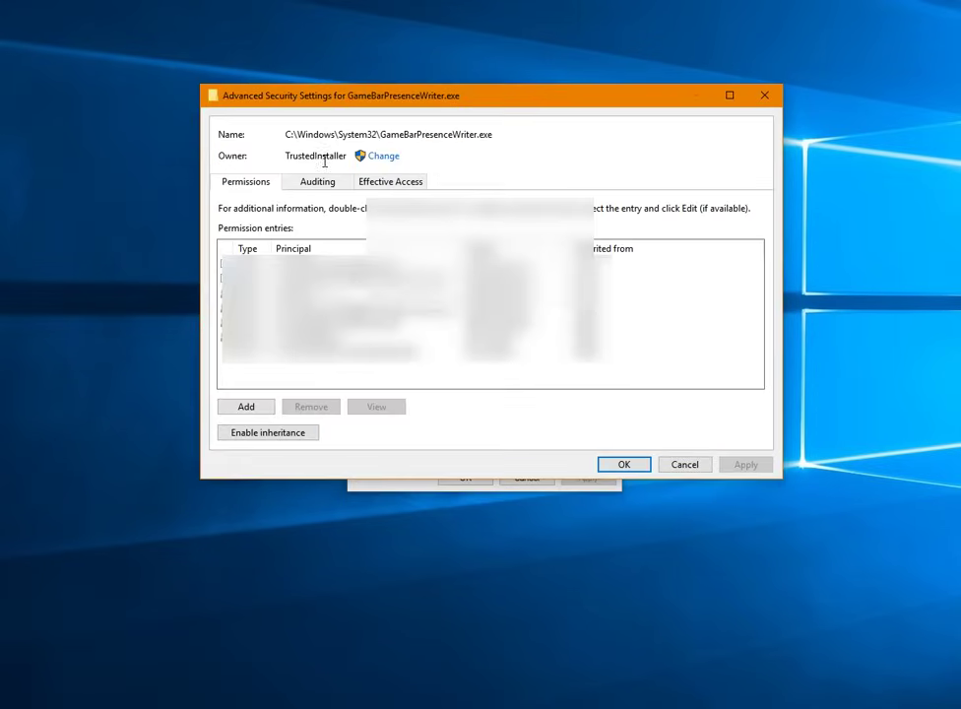
click(622, 465)
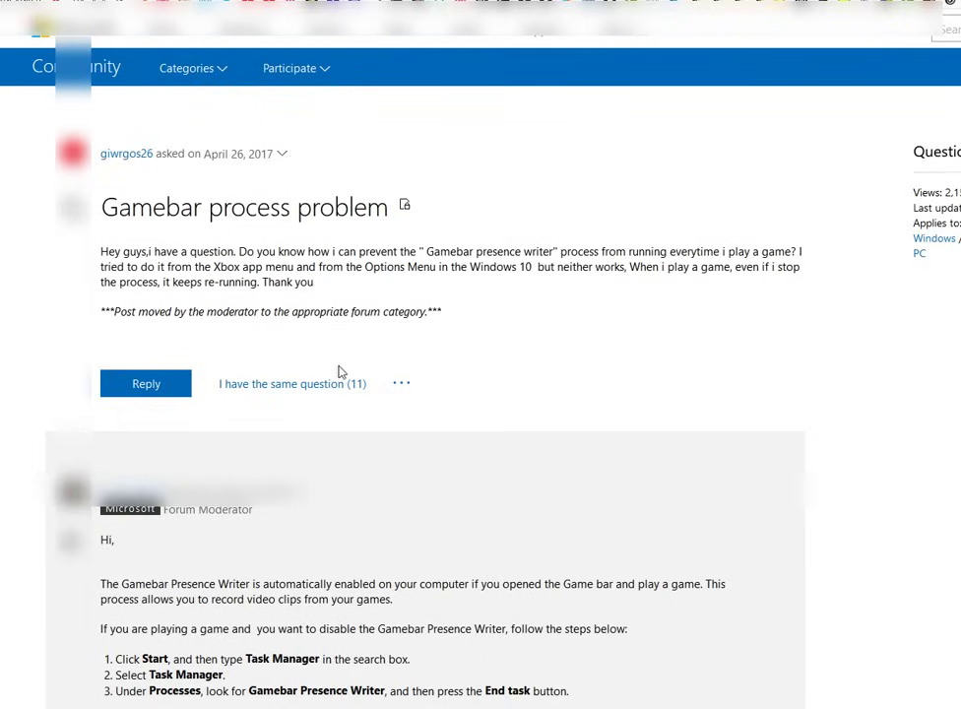
- Read the Microsoft Community thread "Gamebar process problem" and the article on removing gamebarpresencewriter.exe in Windows 10
scroll(315, 463, down, 15)
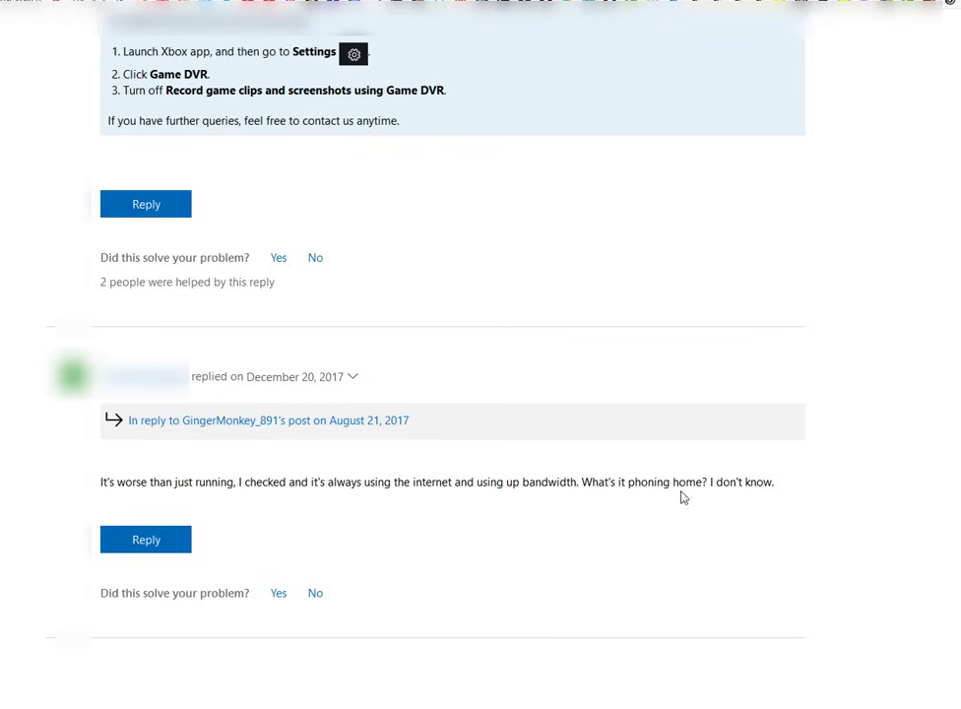
scroll(484, 392, up, 5)
scroll(484, 392, up, 10)
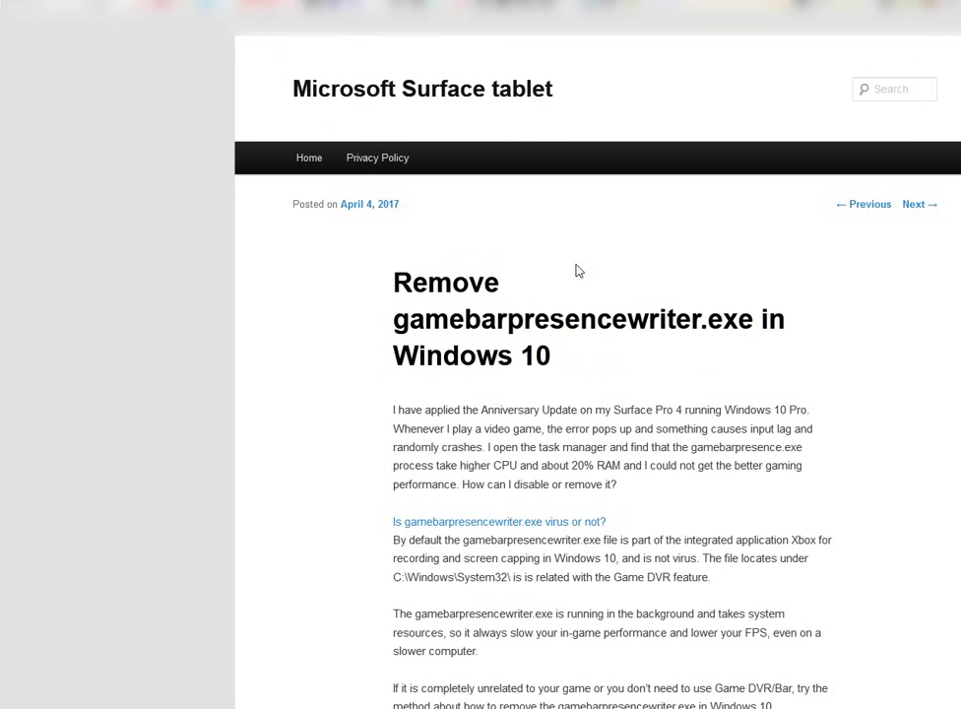
scroll(536, 217, down, 1)
scroll(536, 218, up, 1)
scroll(622, 283, down, 2)
scroll(623, 285, down, 3)
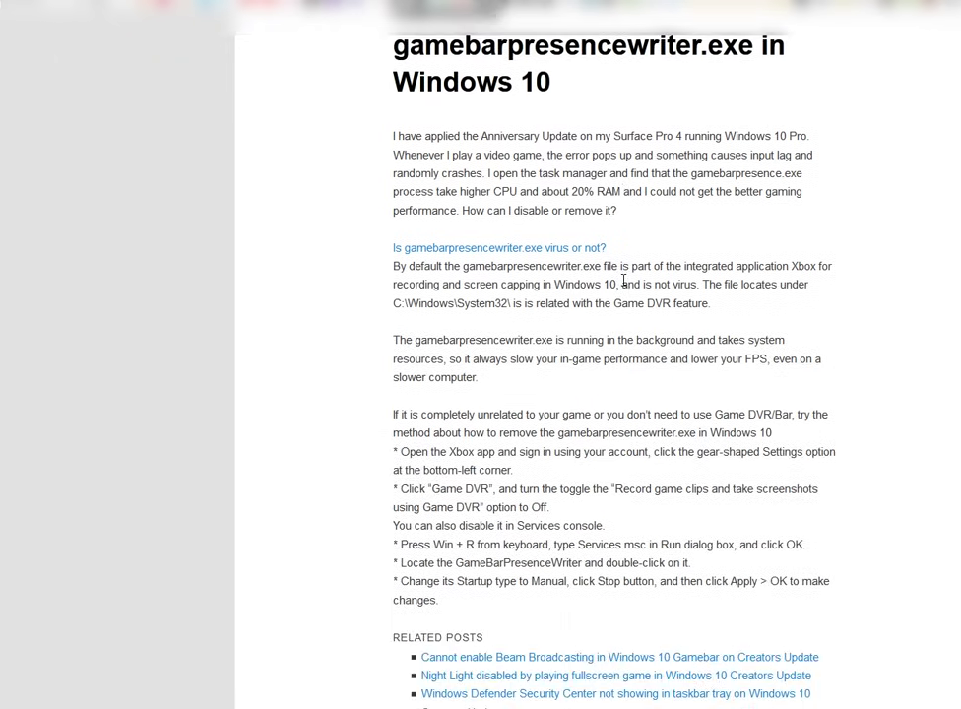
scroll(623, 286, down, 1)
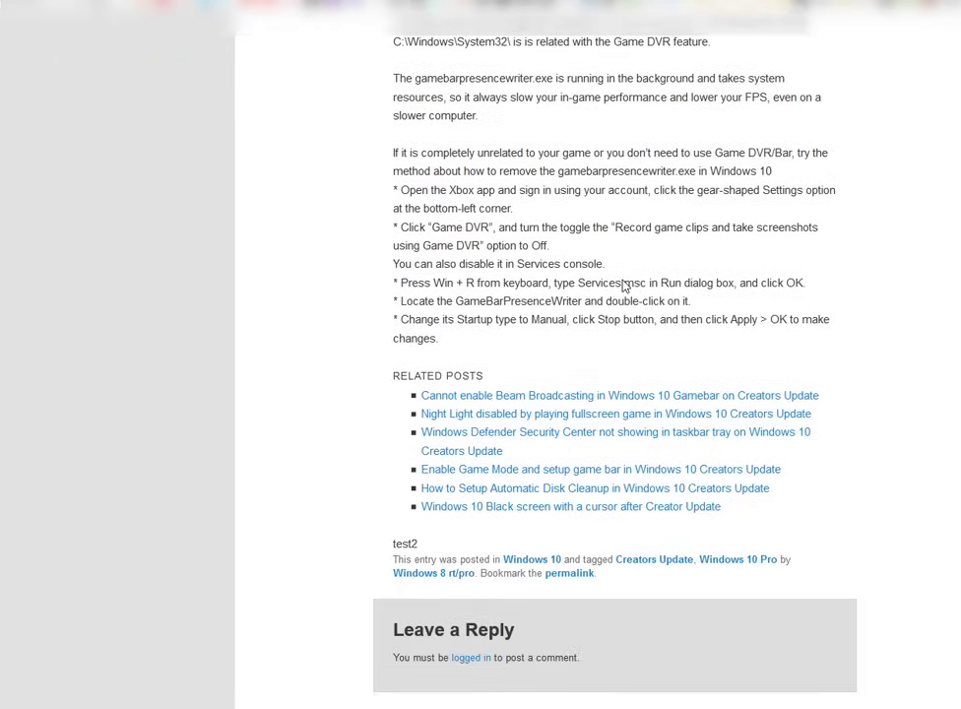
scroll(623, 282, up, 6)
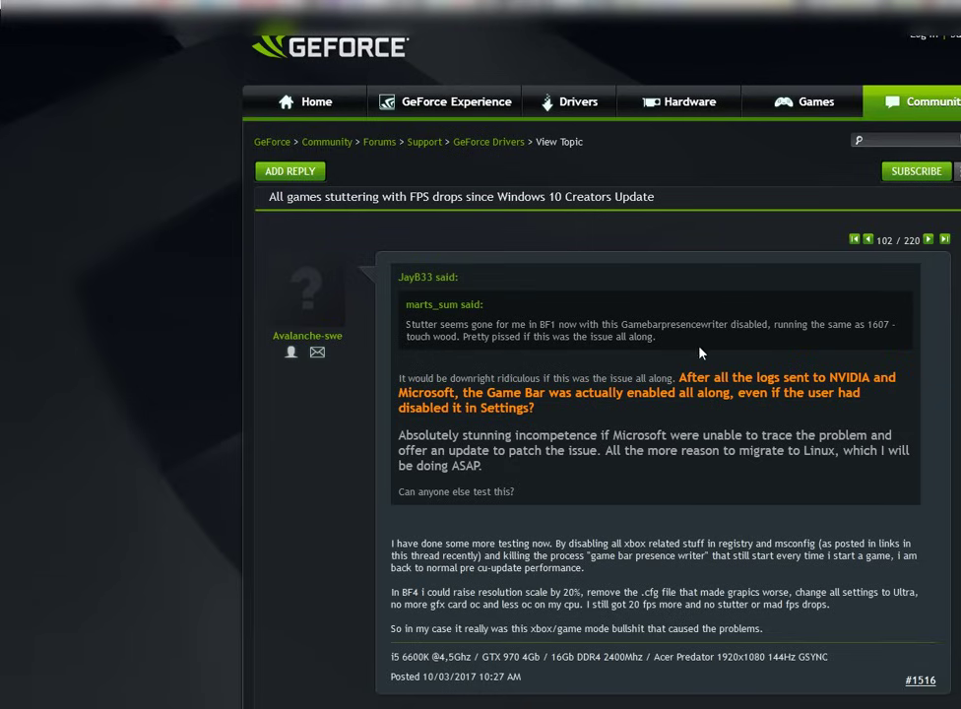
- Read the GeForce forum posts on game stuttering since the Windows 10 Creators Update for reports about GameBarPresenceWriter
scroll(730, 359, down, 3)
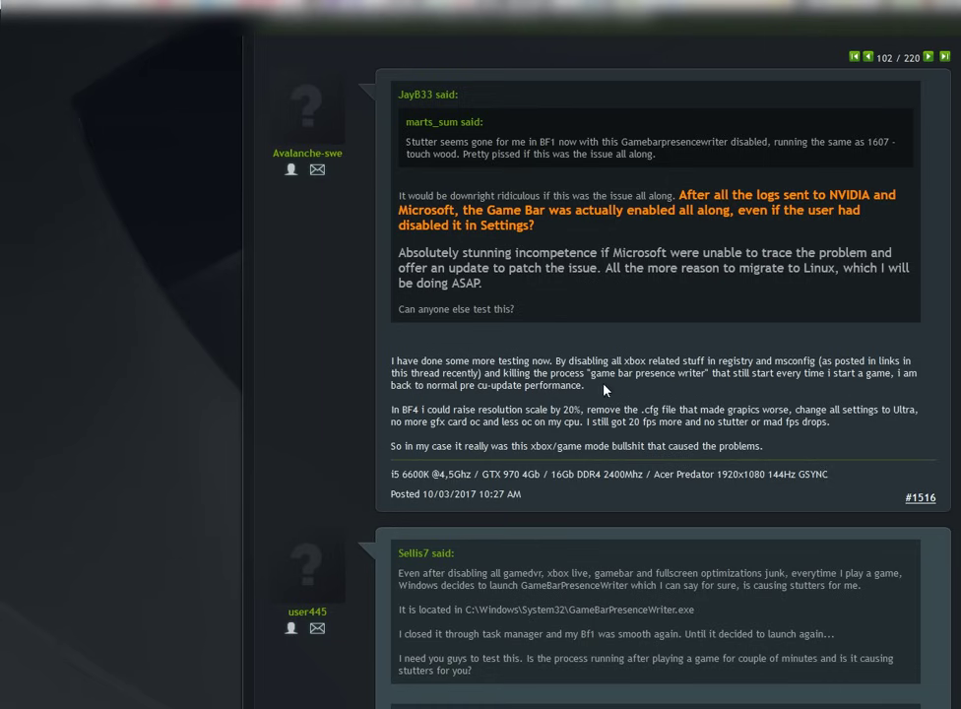
scroll(622, 398, down, 5)
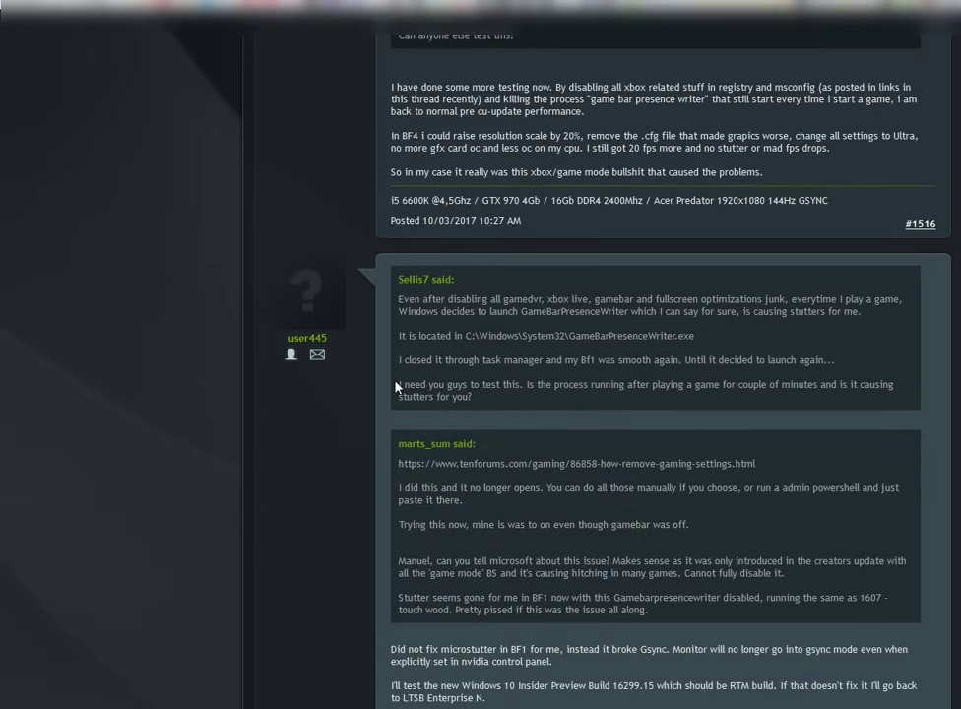
scroll(676, 399, down, 2)
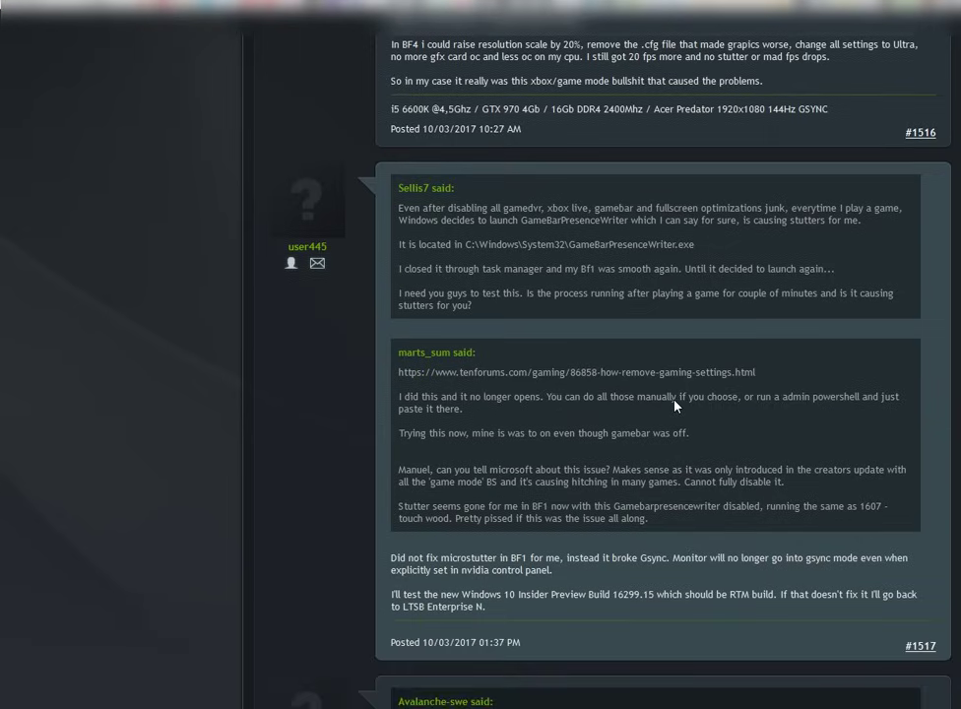
scroll(675, 404, down, 8)
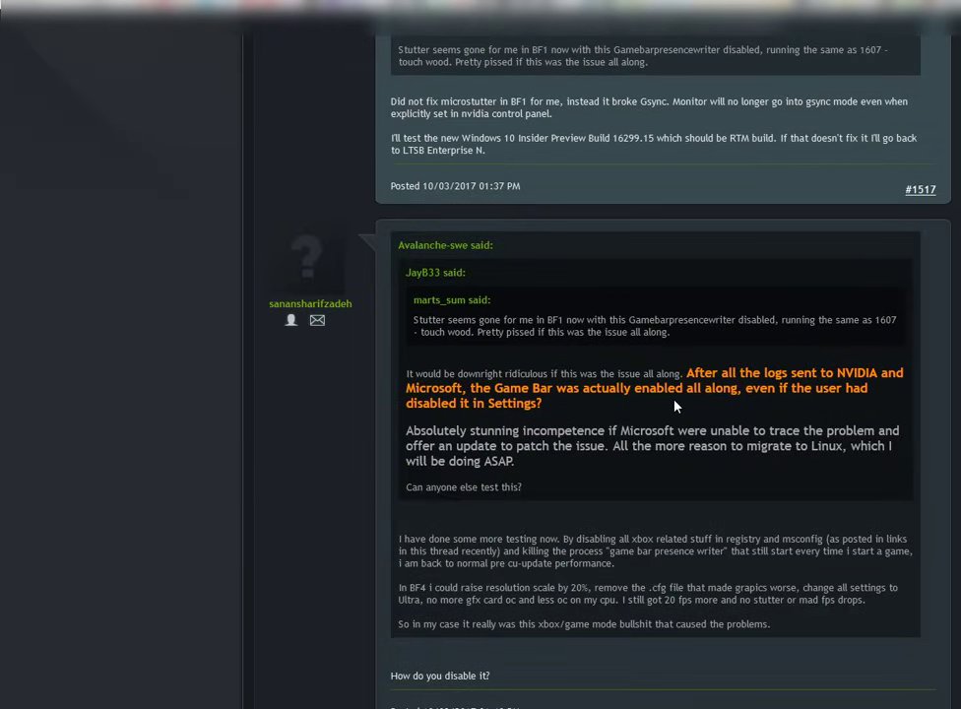
scroll(675, 404, down, 5)
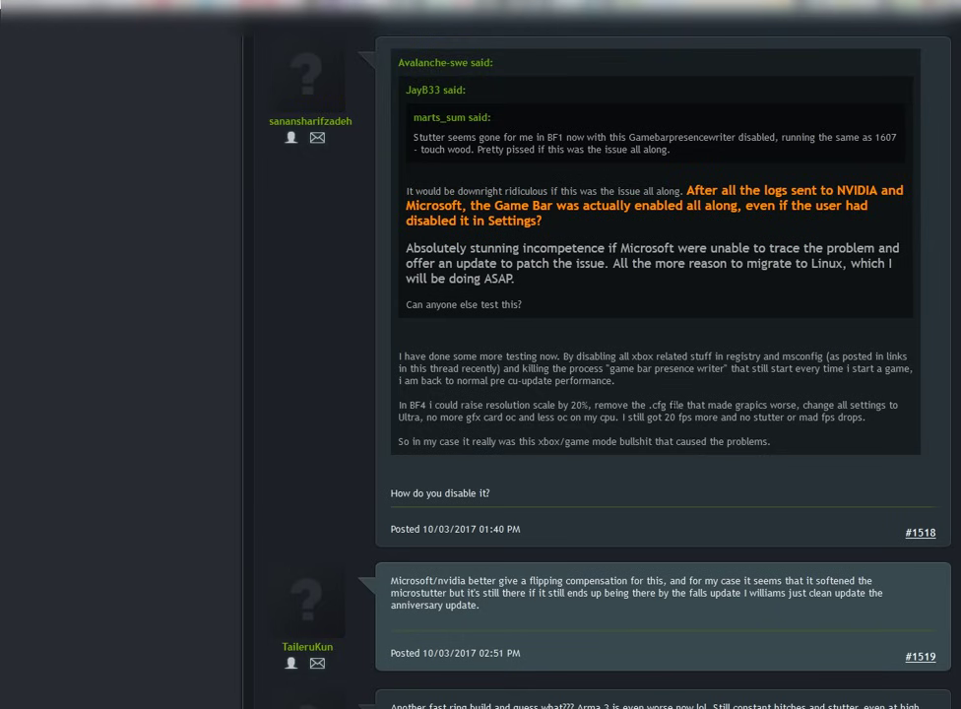
scroll(675, 399, down, 2)
scroll(687, 266, up, 6)
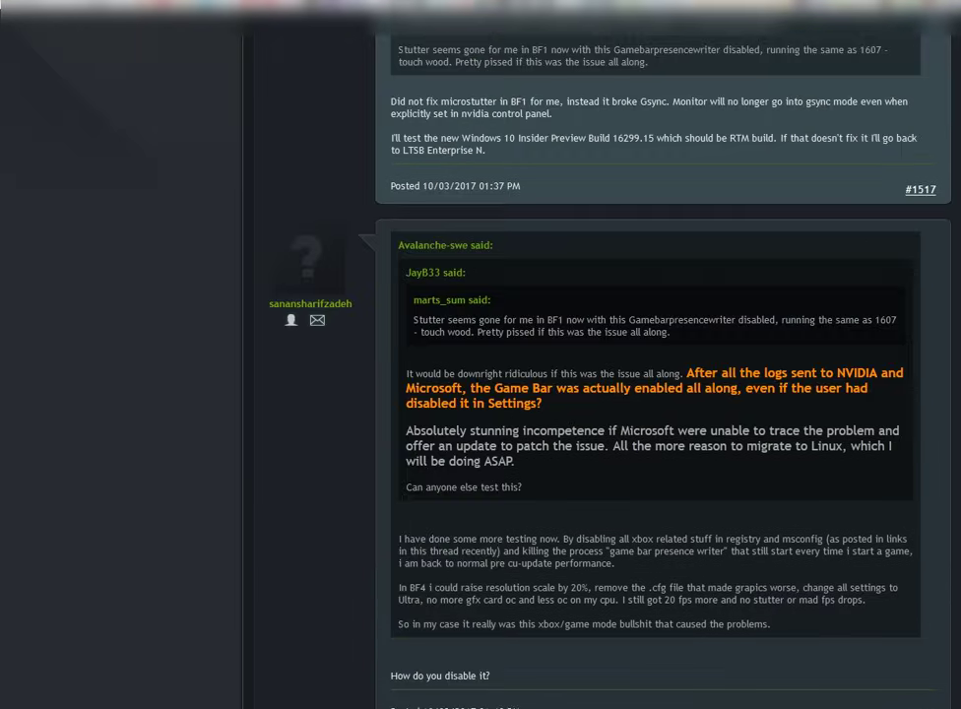